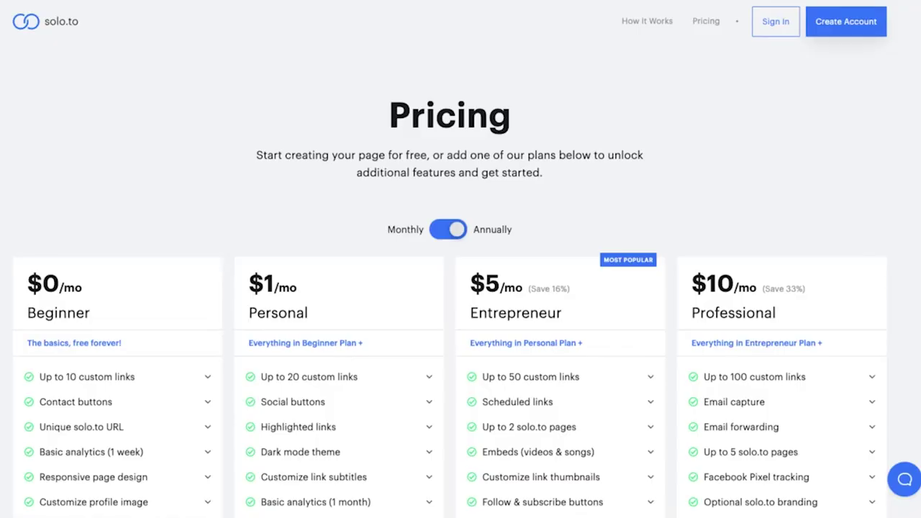
- Scroll the solo.to Pricing page to show the $0 Beginner through $10 Professional plan cards
scroll(461, 287, down, 1)
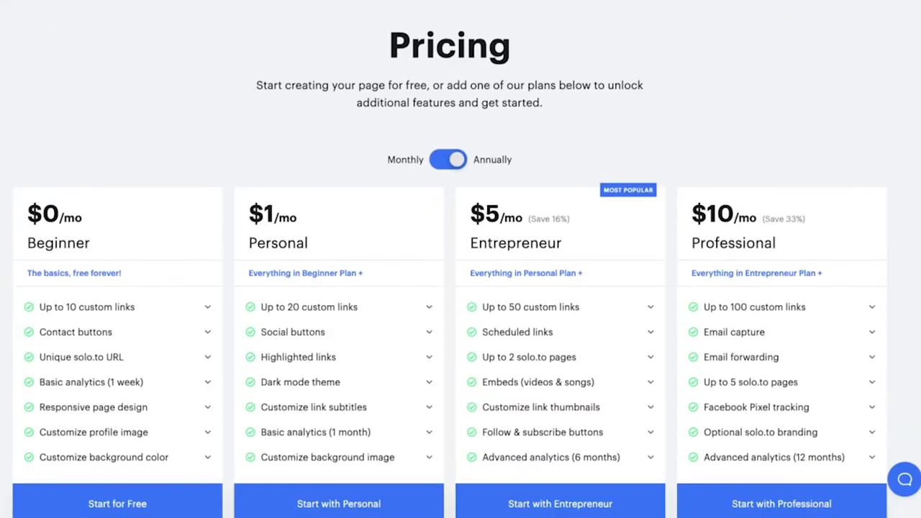
scroll(461, 288, down, 1)
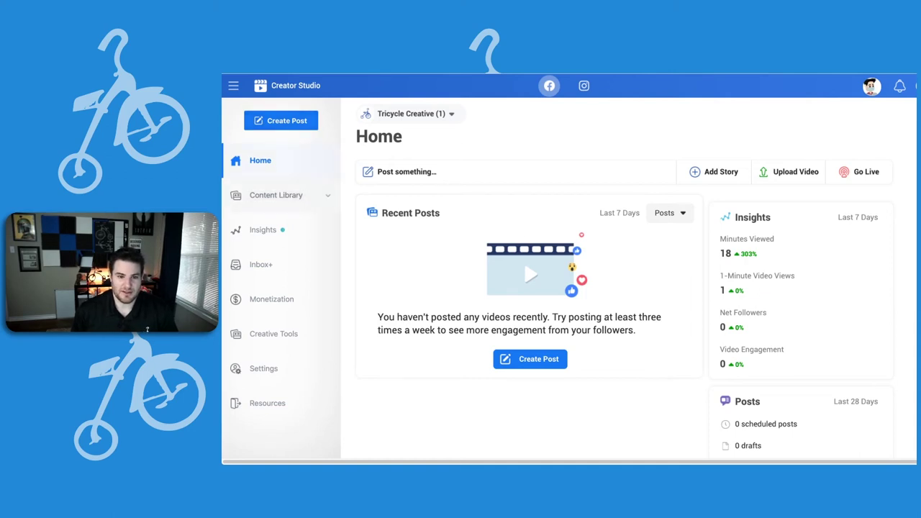
click(277, 195)
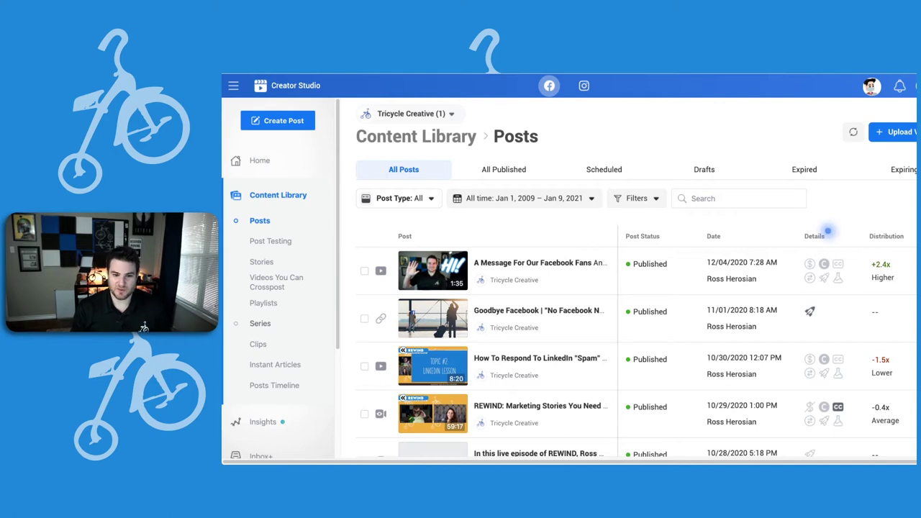
scroll(279, 288, down, 1)
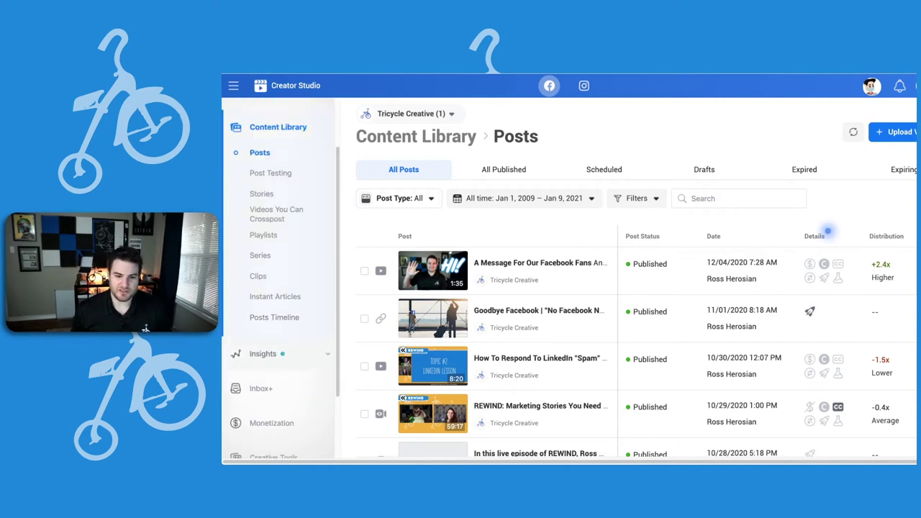
scroll(280, 278, up, 1)
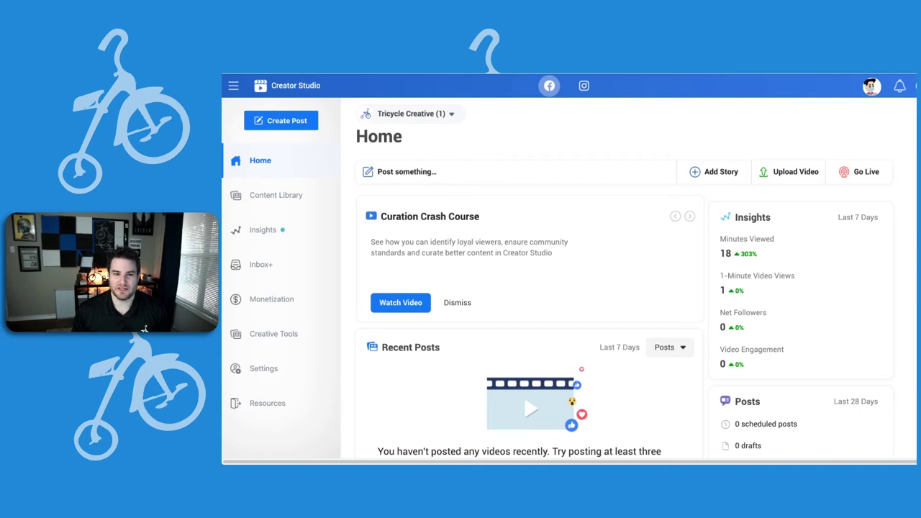
- Switch to Instagram, show its January 2021 calendar, and start a new Instagram Feed post
click(583, 85)
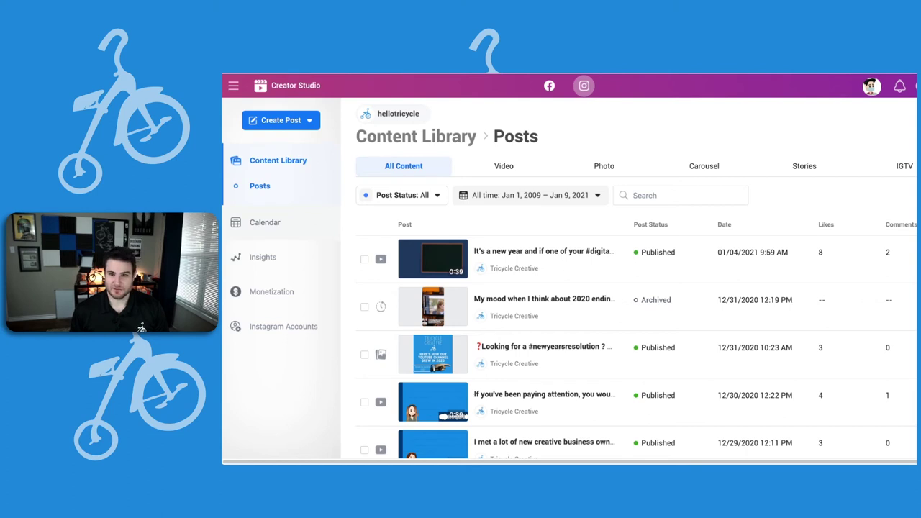
click(264, 222)
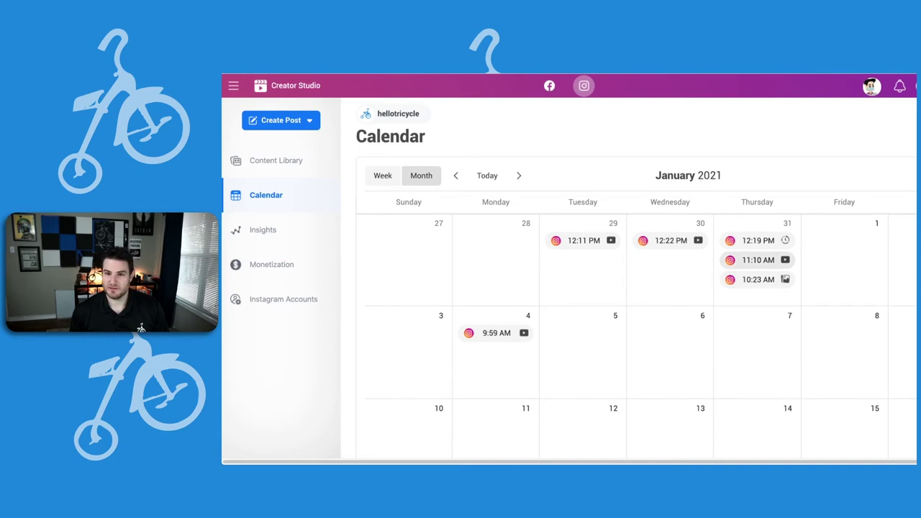
click(280, 120)
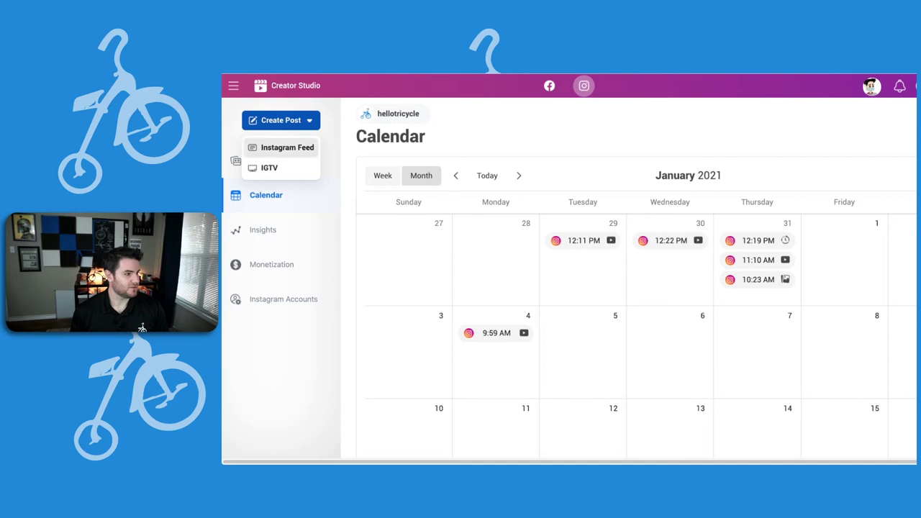
click(287, 147)
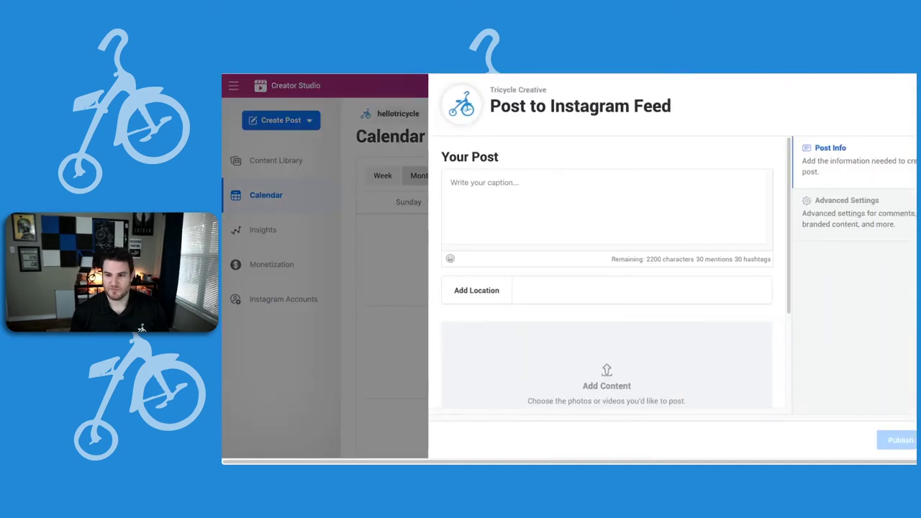
- Write the caption 'jfkldjvkaldsjlk' and append a recently used emoji to it
click(451, 183)
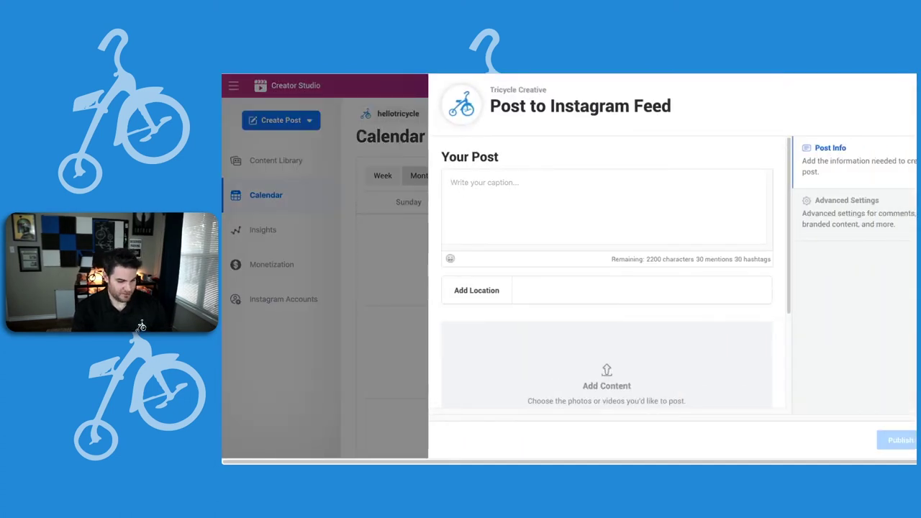
text(jfkldjvkaldsjlk)
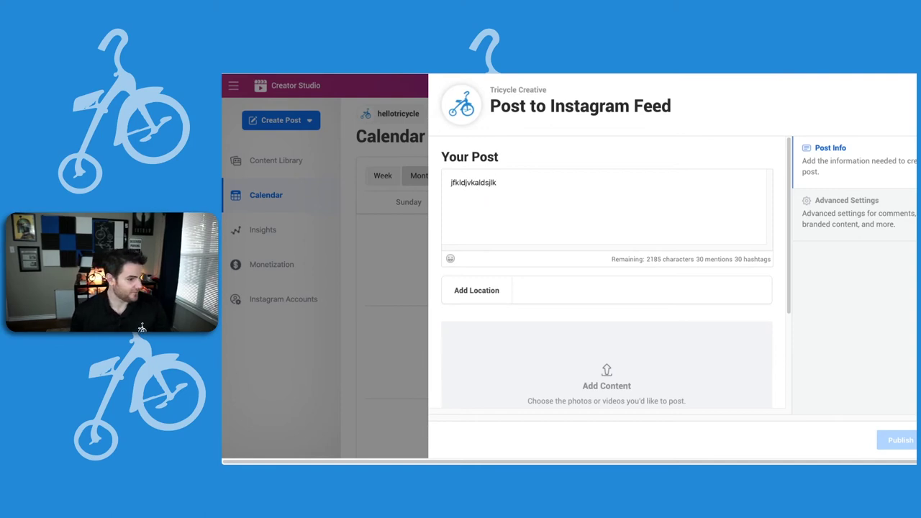
click(450, 258)
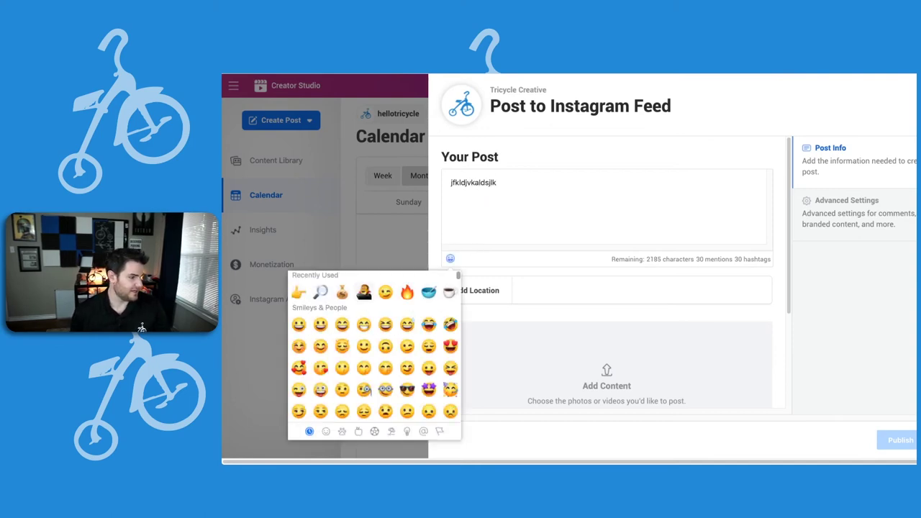
click(363, 292)
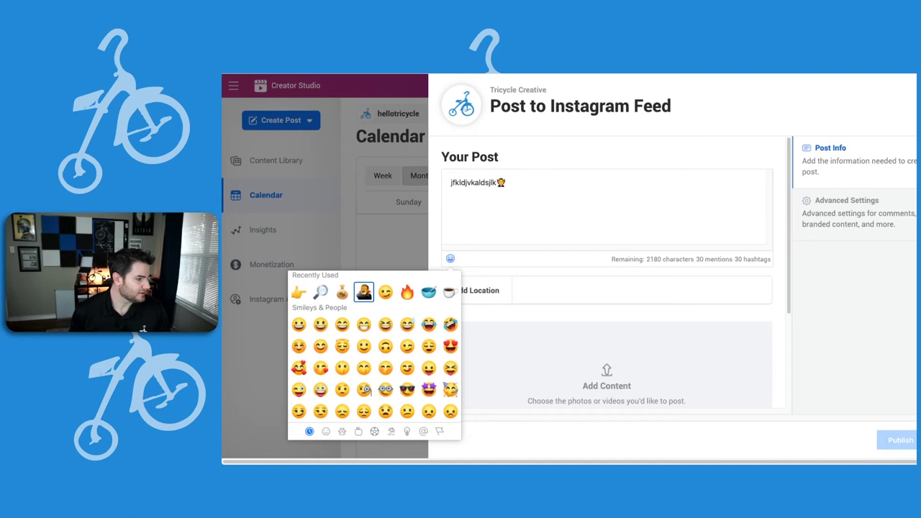
key(Escape)
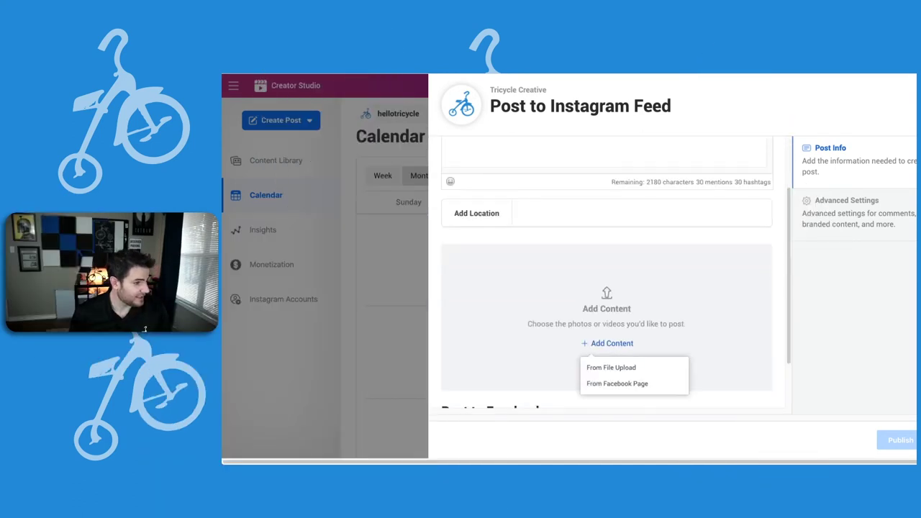
- Upload the tricycle photo from the computer and crop it to a 1:1 square
click(611, 367)
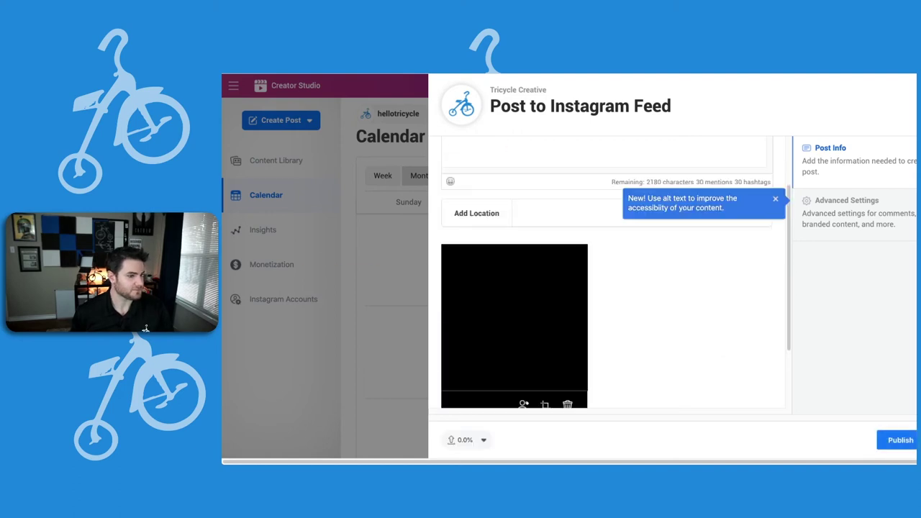
scroll(609, 273, down, 3)
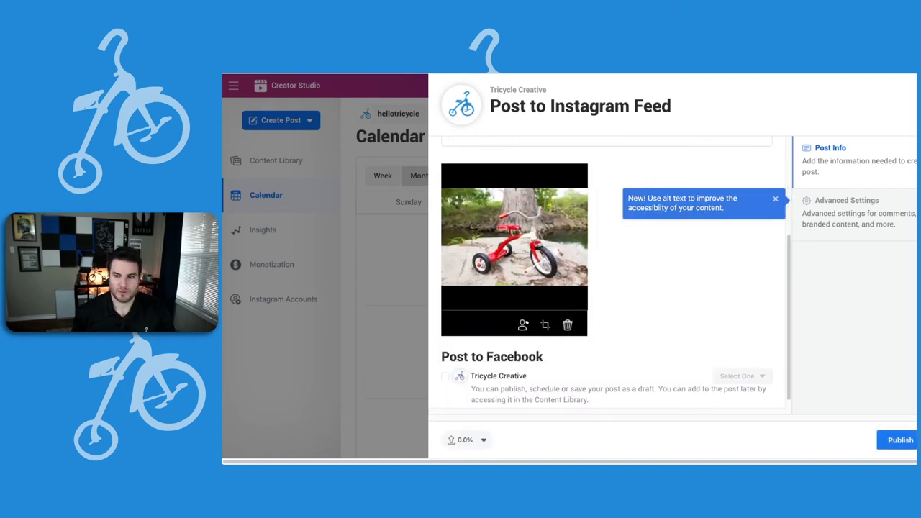
click(545, 314)
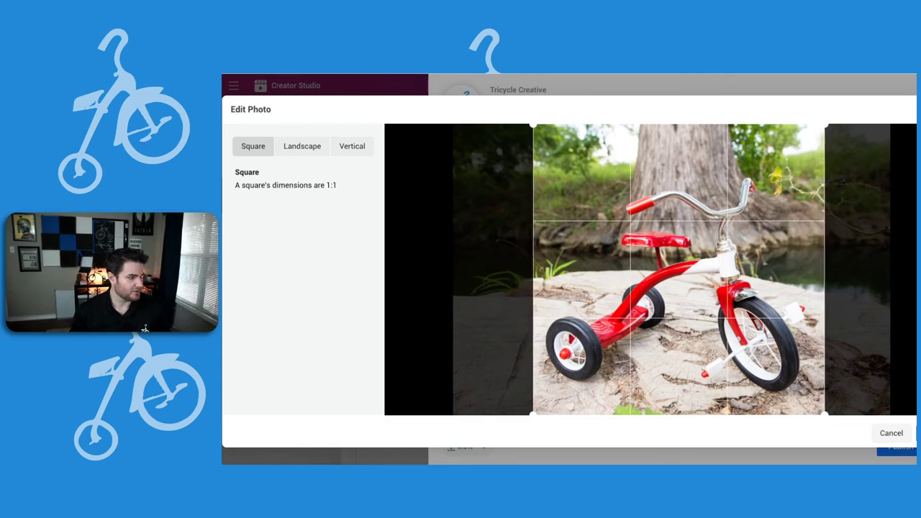
scroll(608, 274, up, 3)
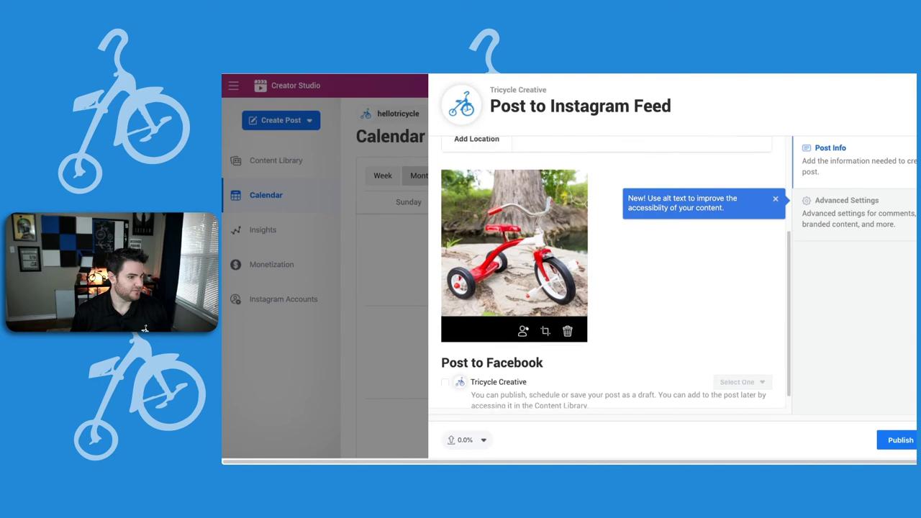
scroll(608, 273, down, 4)
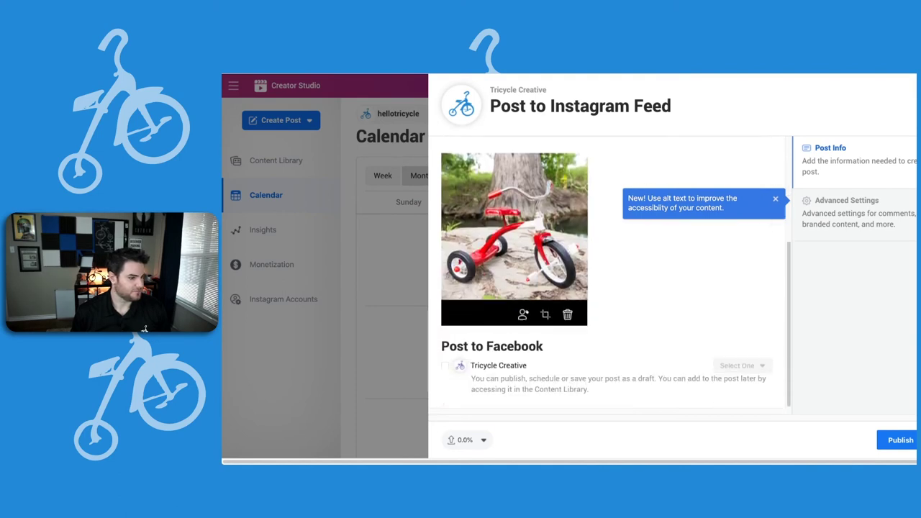
scroll(608, 274, up, 3)
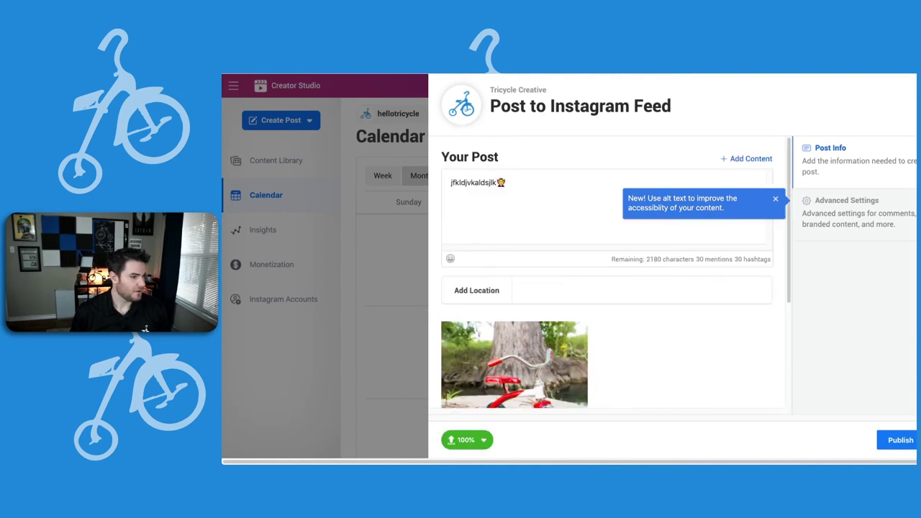
scroll(608, 273, down, 4)
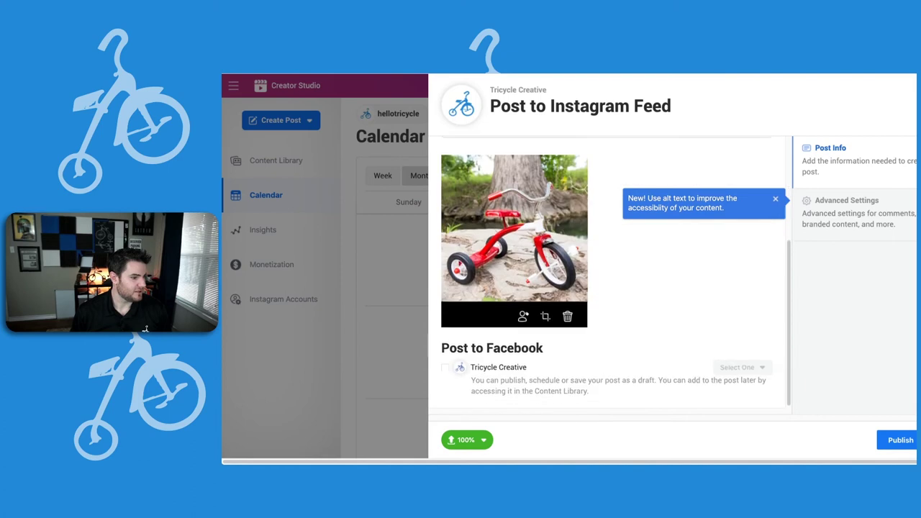
scroll(608, 274, up, 2)
scroll(608, 273, down, 1)
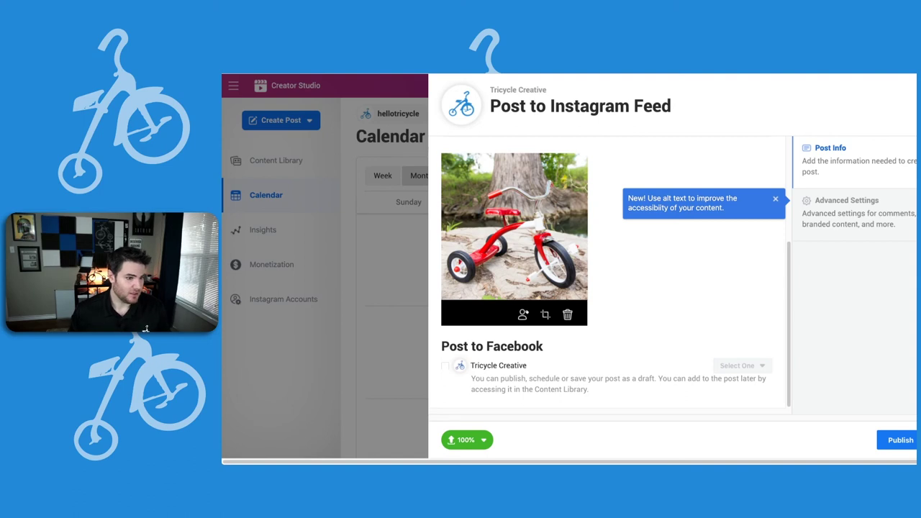
click(846, 200)
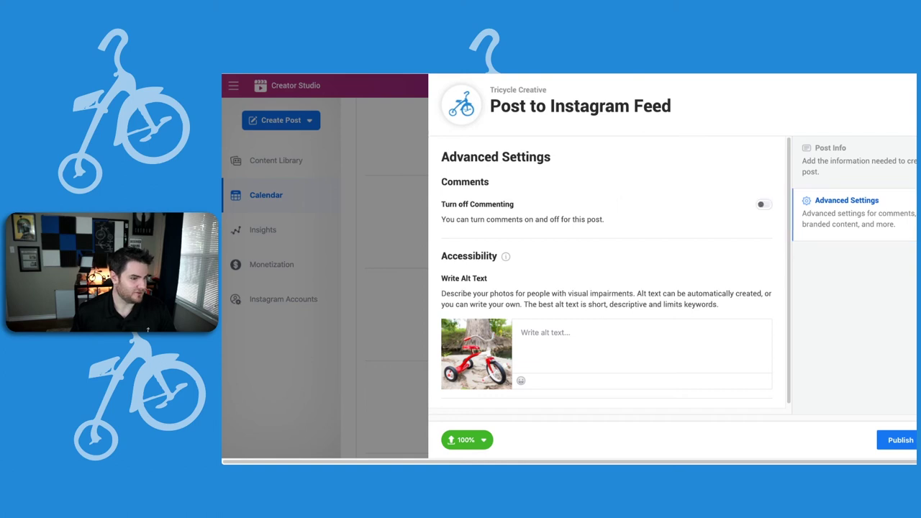
- Close the alt-text tip and scroll down the post details
click(829, 148)
scroll(608, 274, down, 3)
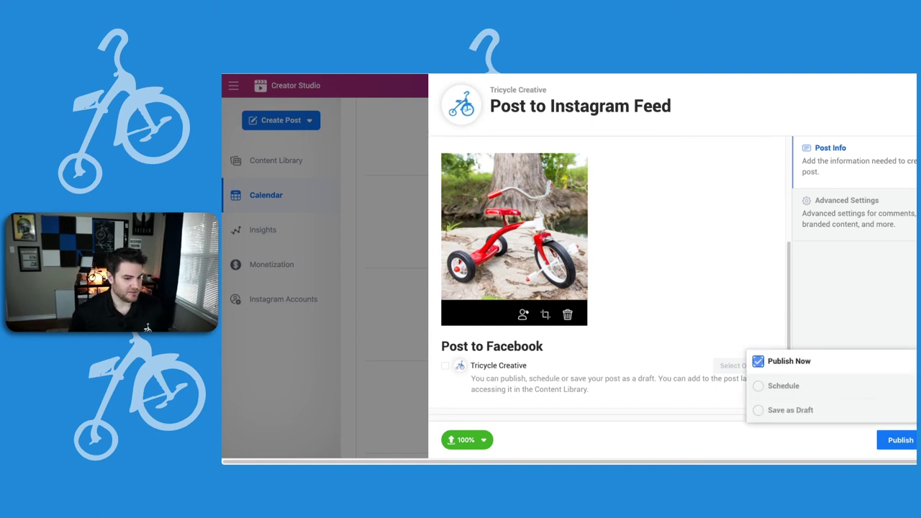
- Delete the tricycle photo from the Instagram post
scroll(607, 281, up, 5)
scroll(607, 273, down, 3)
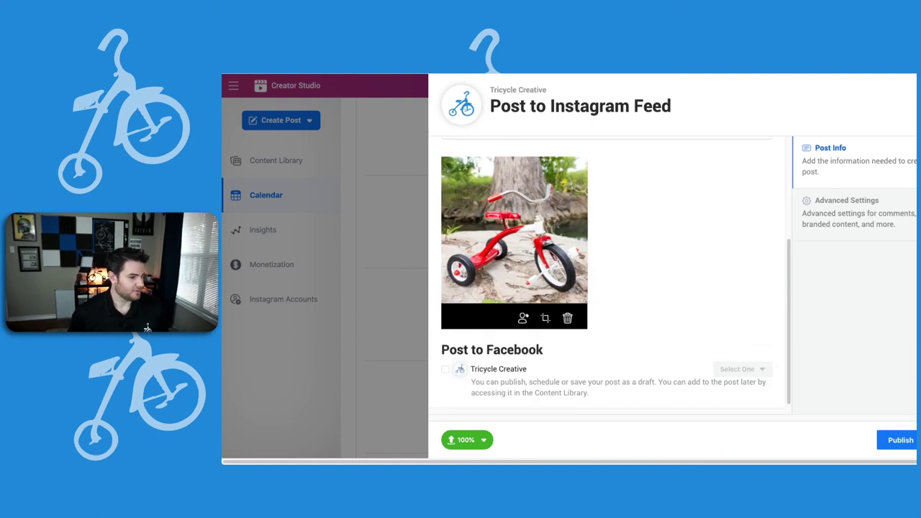
click(568, 317)
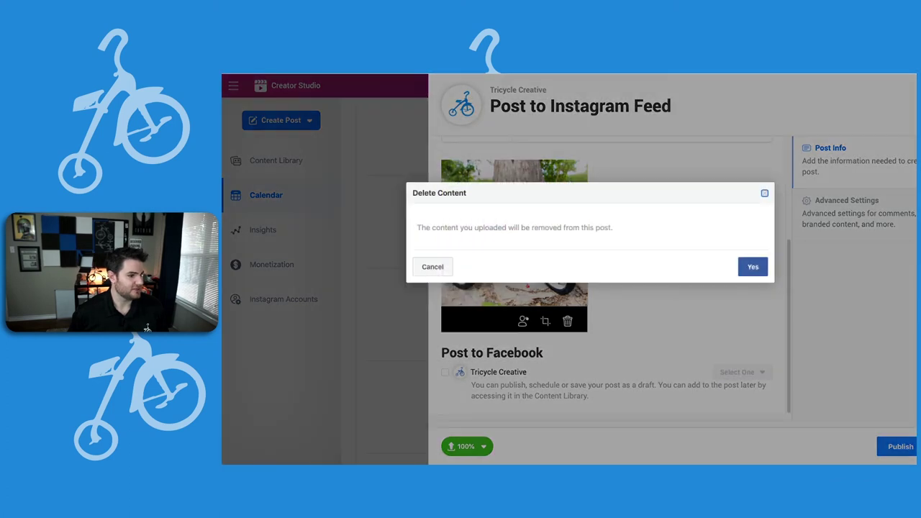
click(753, 265)
- Add the 'What I Learned In 2020' video and bring up its 15 cover choices
click(608, 278)
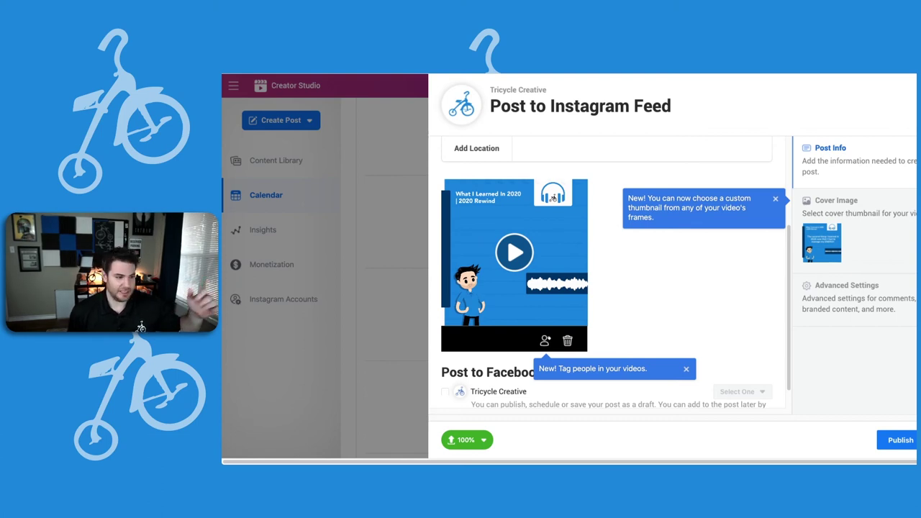
scroll(606, 273, up, 2)
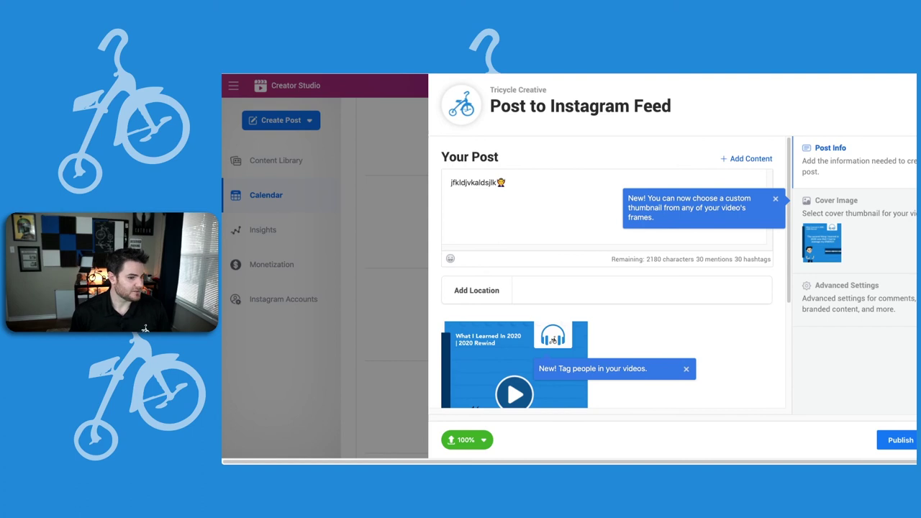
scroll(606, 273, down, 4)
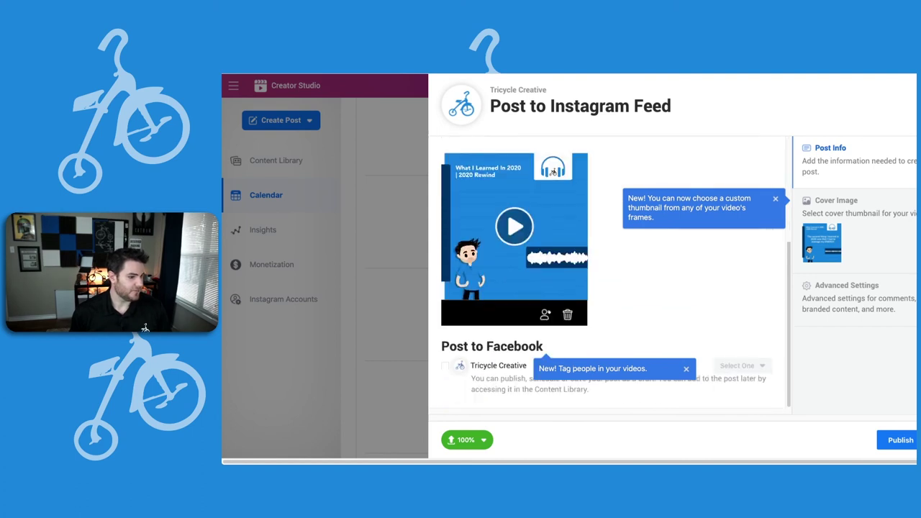
drag(647, 368, 548, 369)
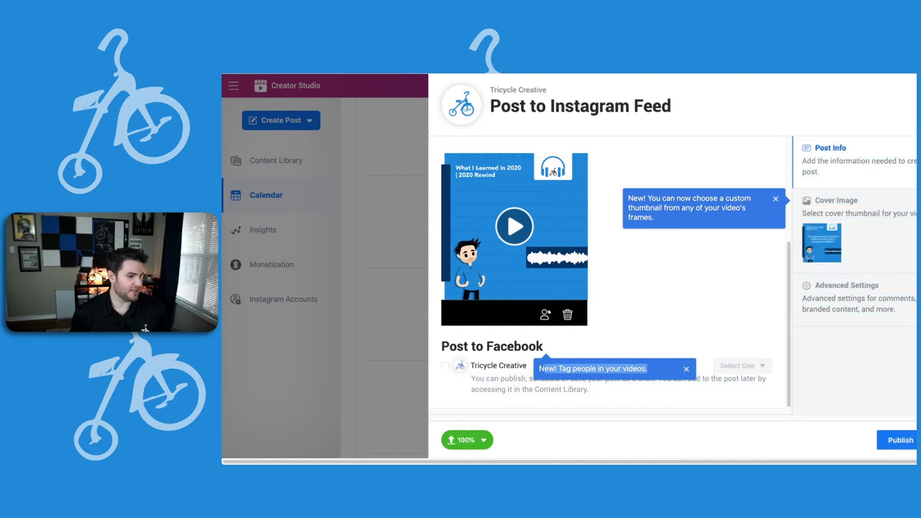
click(548, 369)
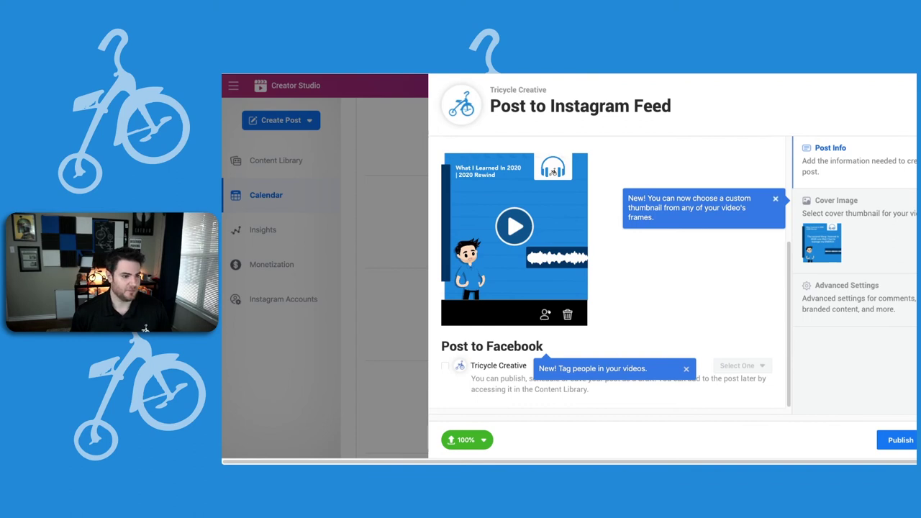
click(836, 205)
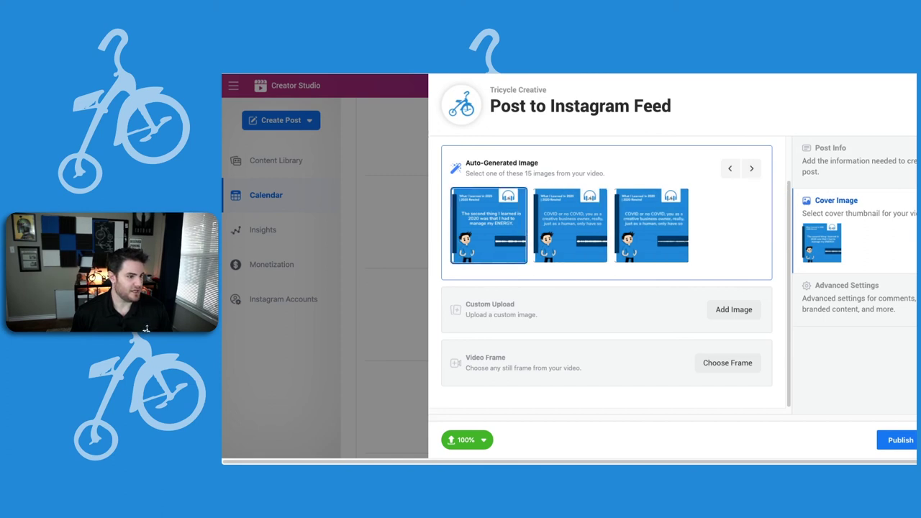
- Save the 00:00:03 'manage my ENERGY' frame as the video's cover thumbnail
click(651, 225)
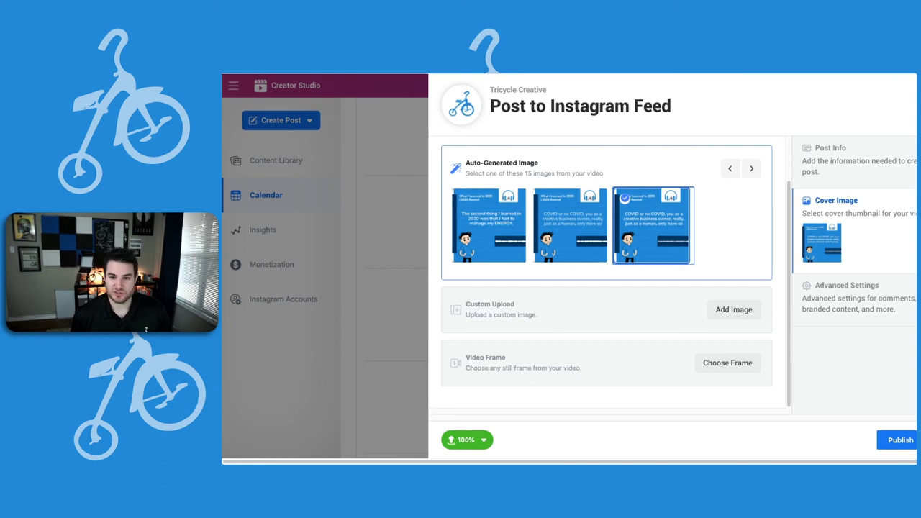
click(727, 363)
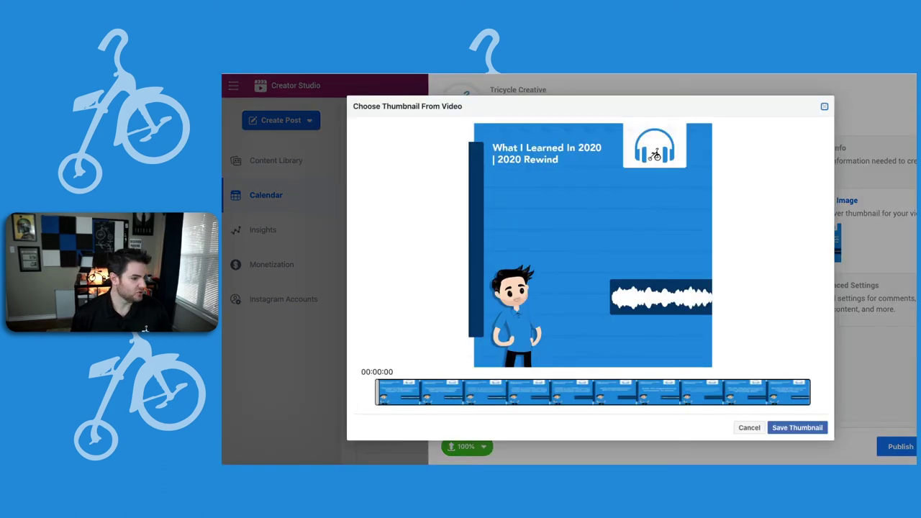
drag(376, 392, 402, 392)
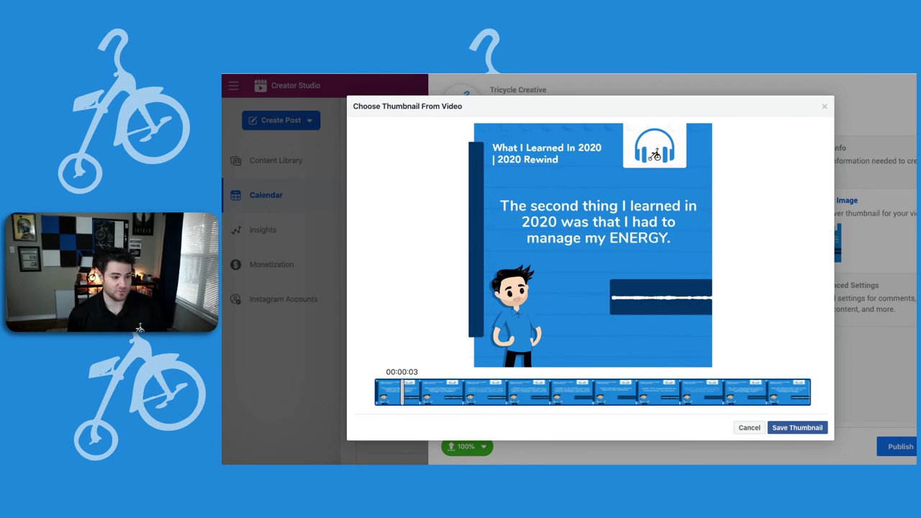
click(796, 427)
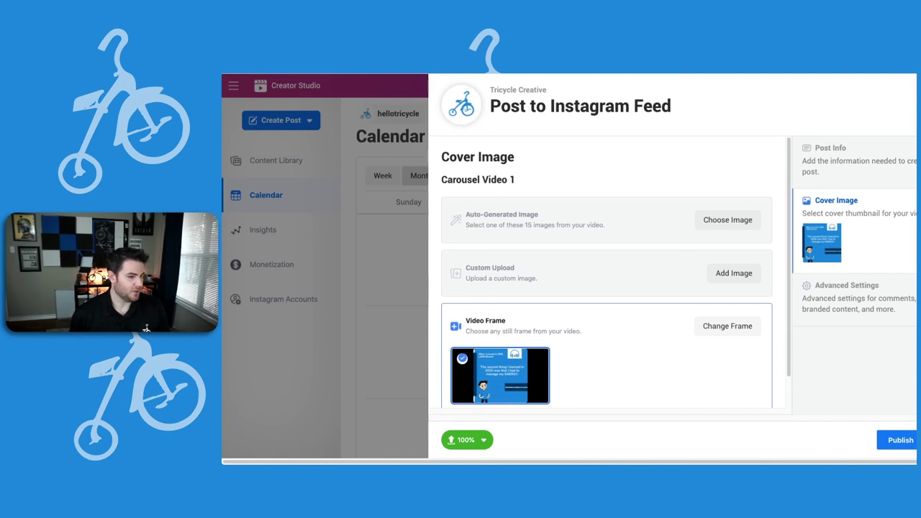
scroll(610, 273, down, 1)
- Discard the current draft post
scroll(609, 273, up, 1)
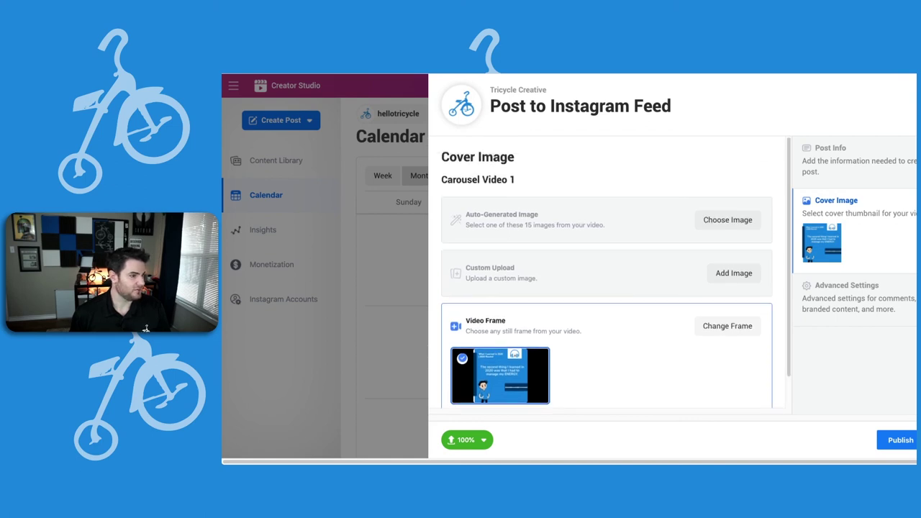
scroll(609, 273, down, 1)
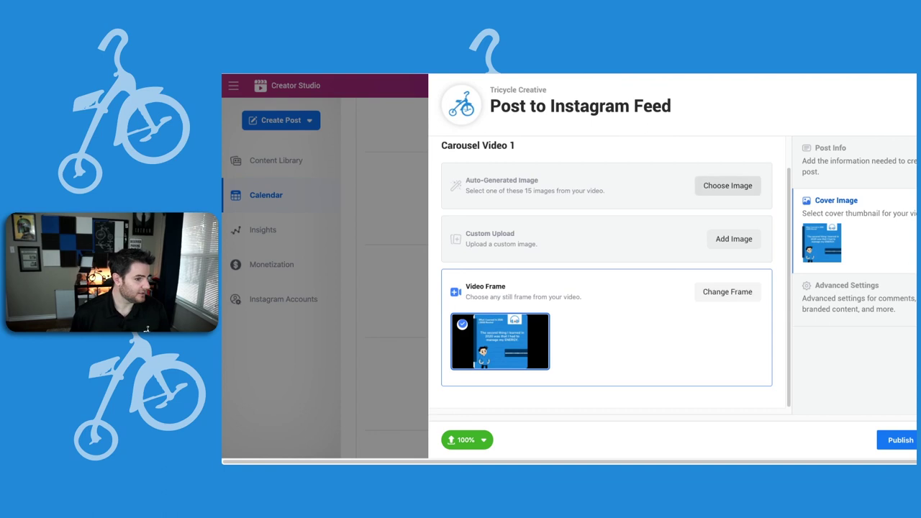
key(Escape)
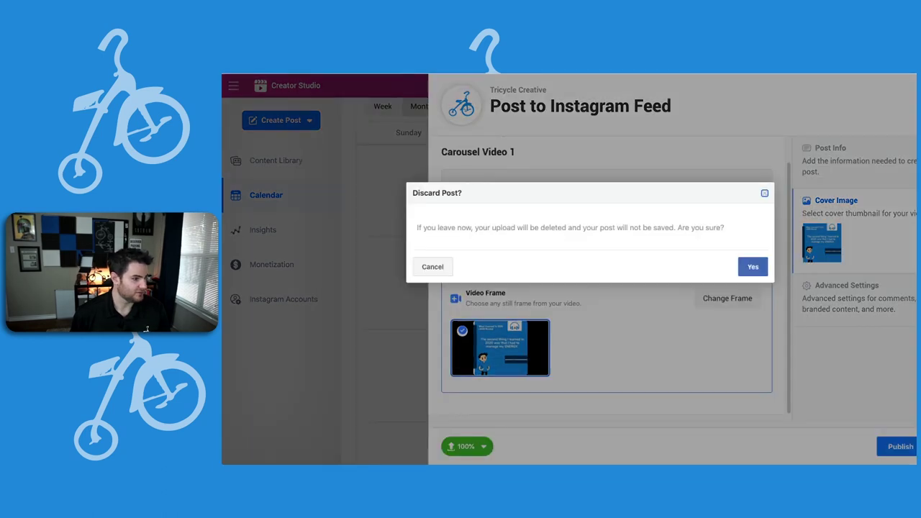
click(753, 266)
- Start a new Instagram Feed post and add content from the Facebook Page's posts
click(281, 120)
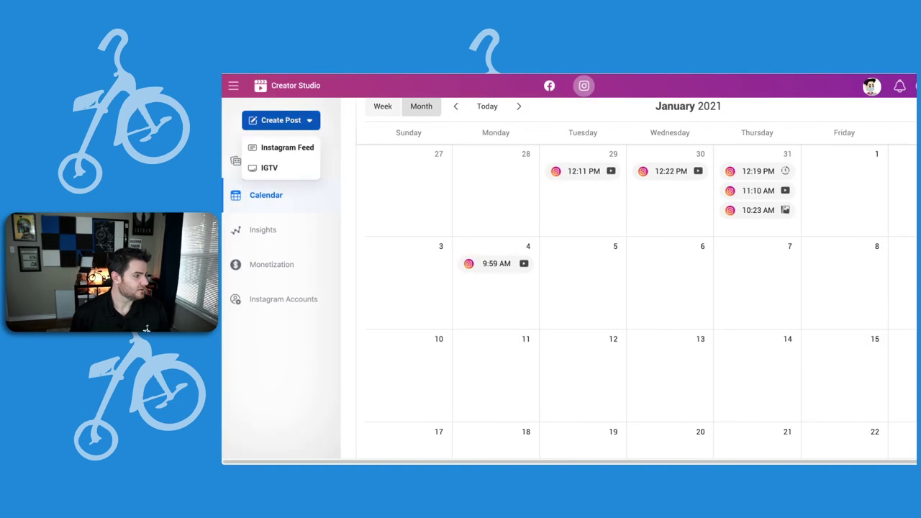
click(287, 147)
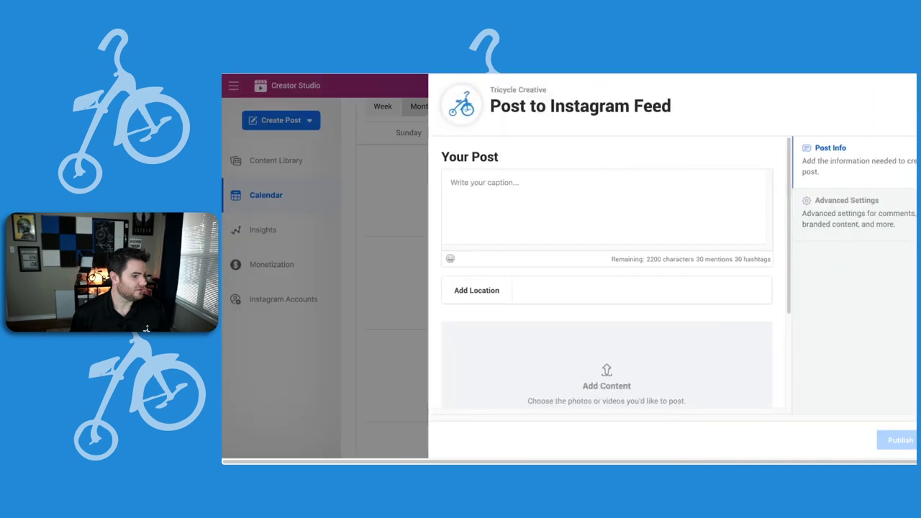
click(610, 342)
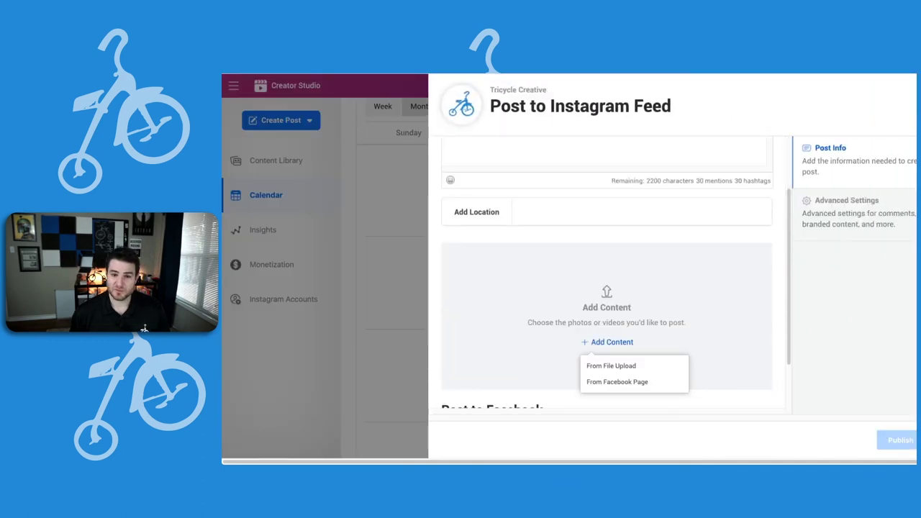
click(617, 381)
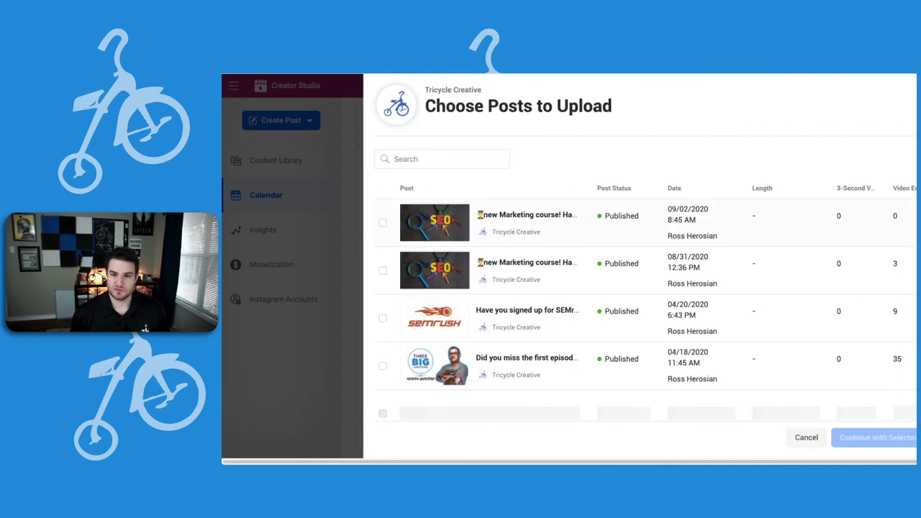
scroll(576, 309, down, 3)
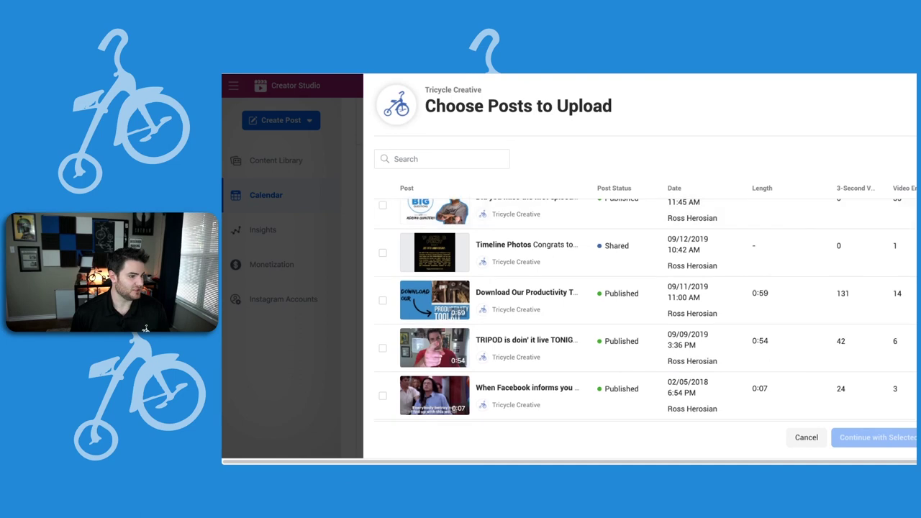
scroll(575, 310, down, 1)
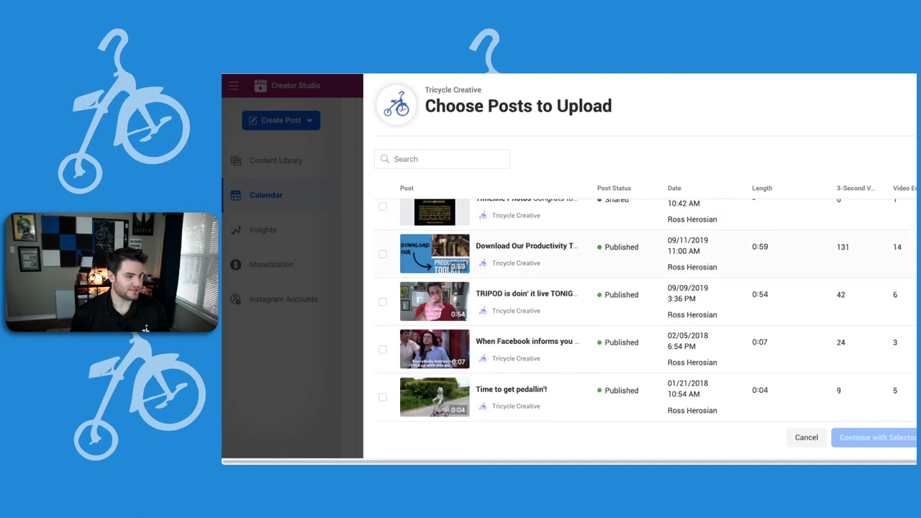
scroll(641, 310, up, 5)
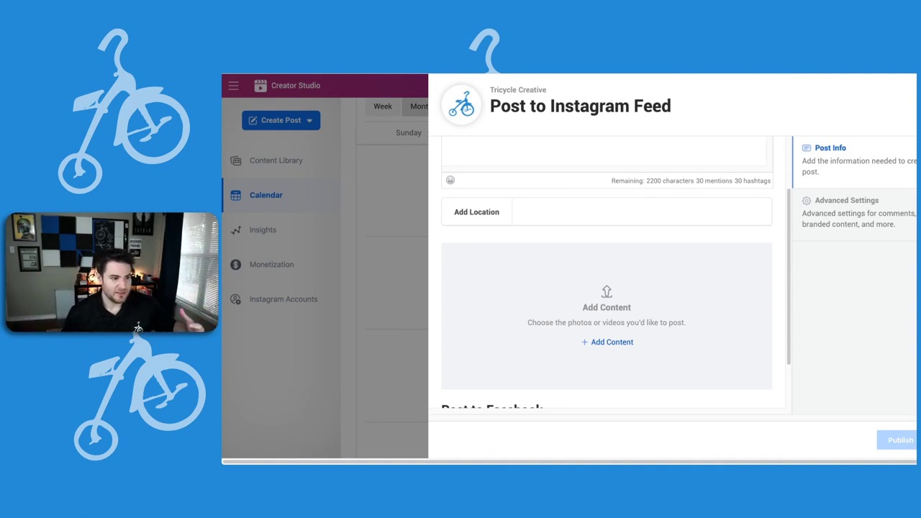
- Close the empty composer and confirm the discard, returning to the five-post calendar
key(Escape)
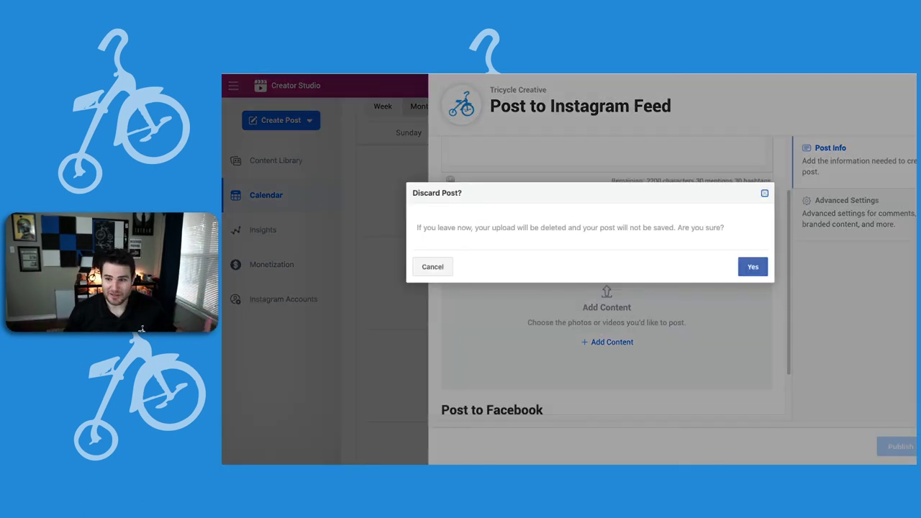
key(Return)
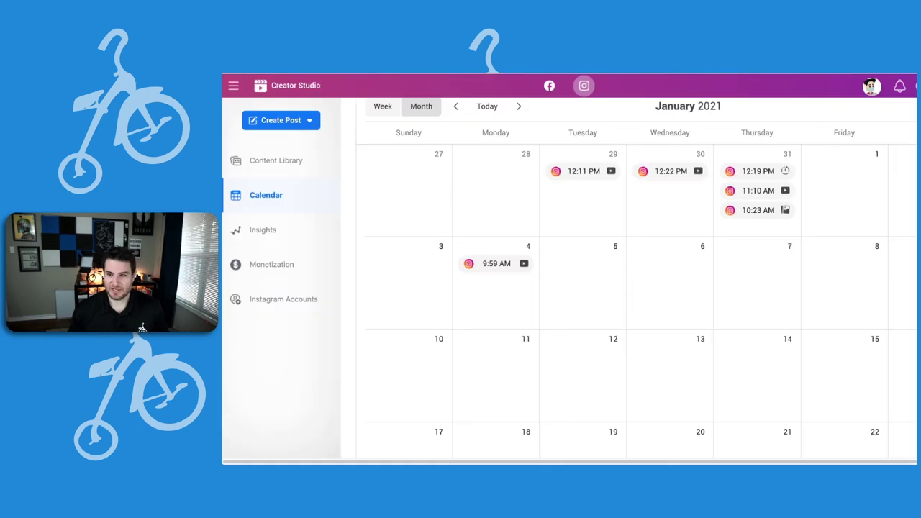